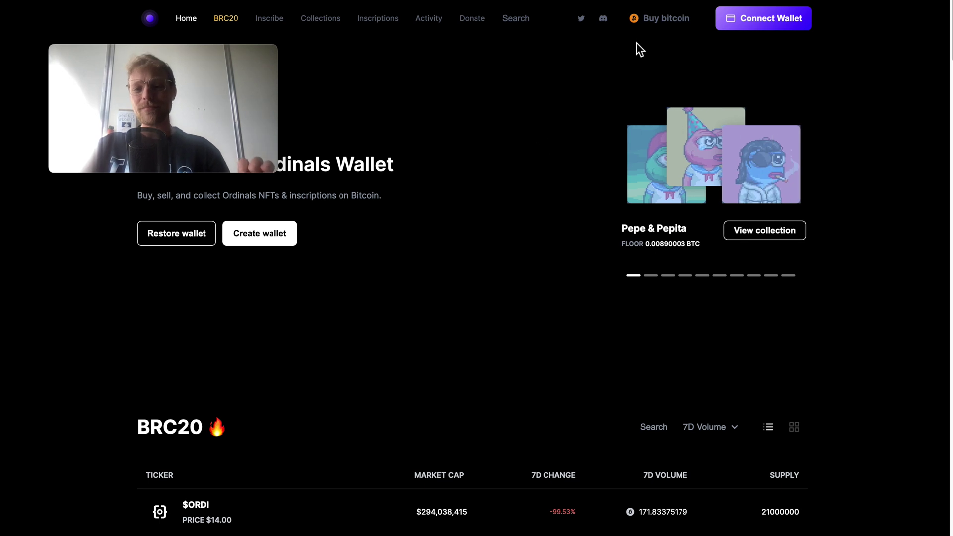
pyautogui.click(796, 20)
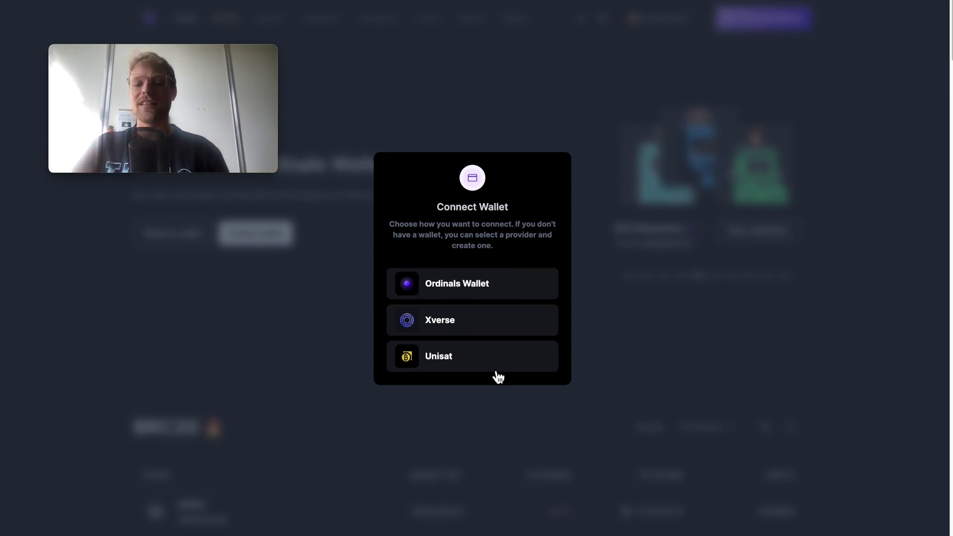
# Create a new password-protected Ordinals Wallet and copy its generated recovery phrase.
pyautogui.click(486, 294)
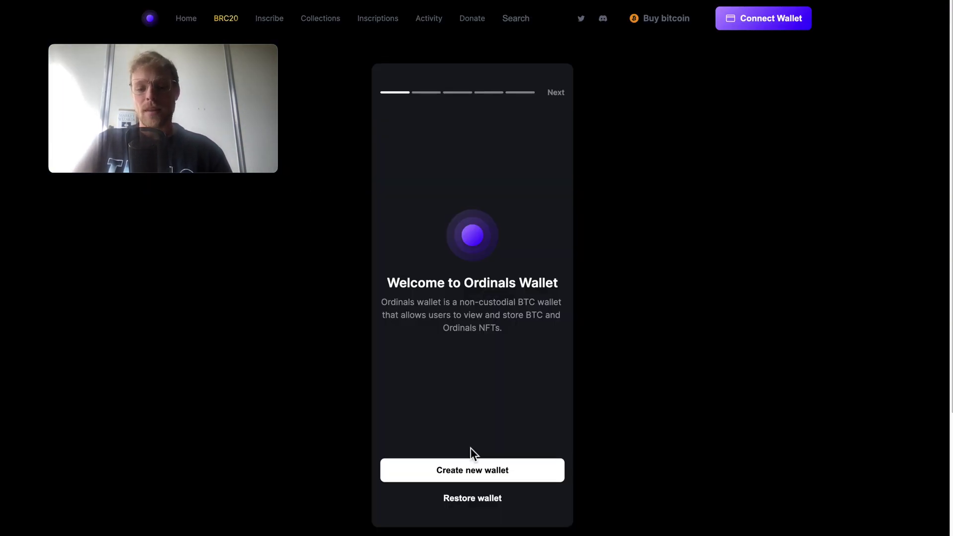
pyautogui.click(478, 469)
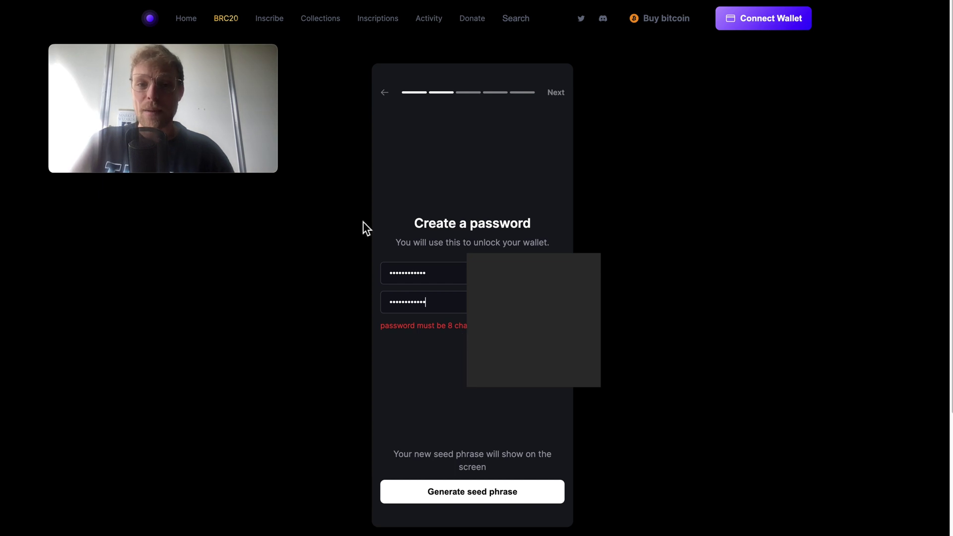
pyautogui.click(440, 492)
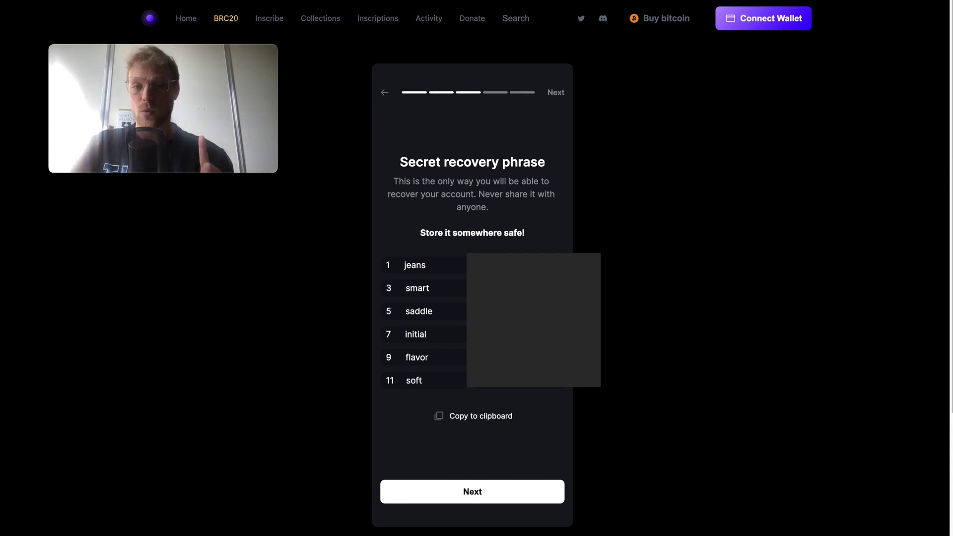
pyautogui.click(479, 423)
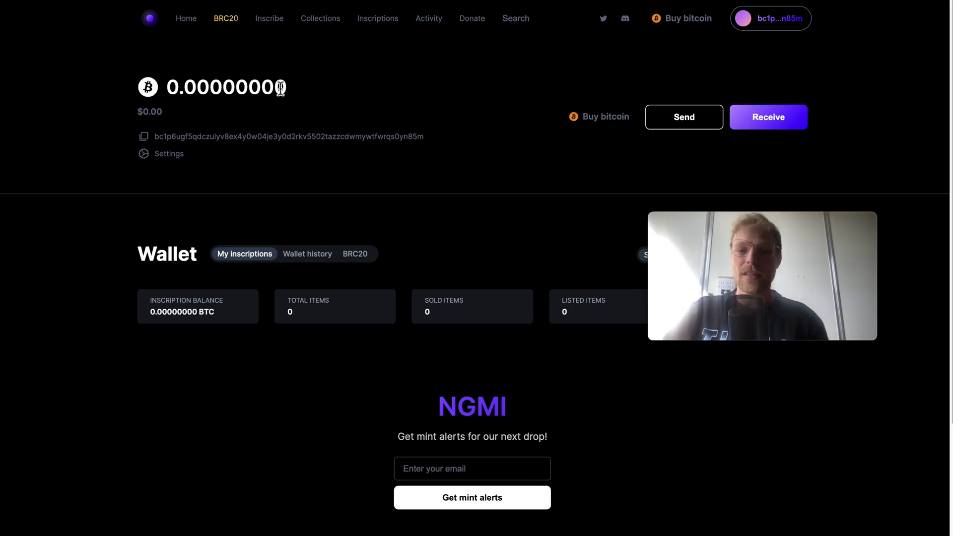
# Display the wallet's receiving address and QR code, scrolling to view it.
pyautogui.click(768, 118)
pyautogui.scroll(-1, 495, 224)
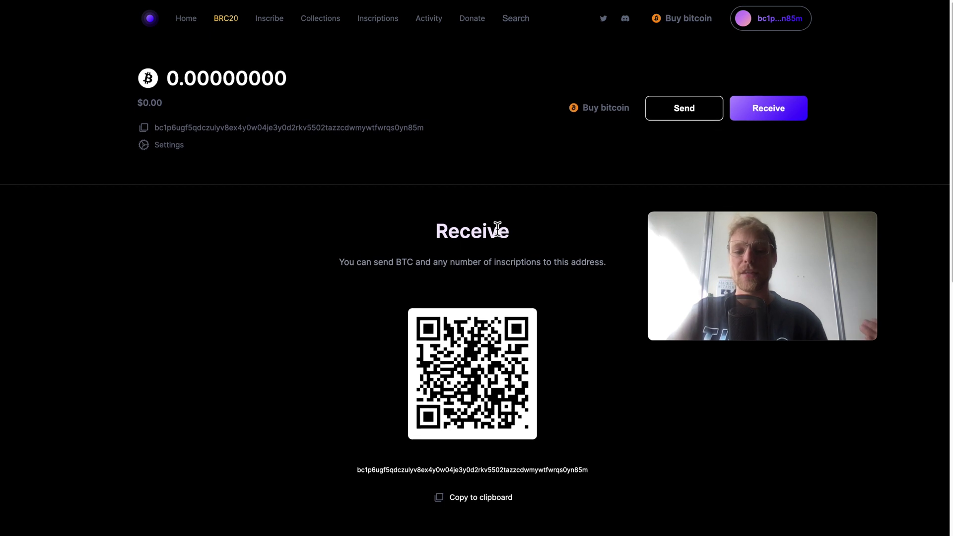
pyautogui.scroll(-7, 495, 225)
pyautogui.scroll(5, 466, 228)
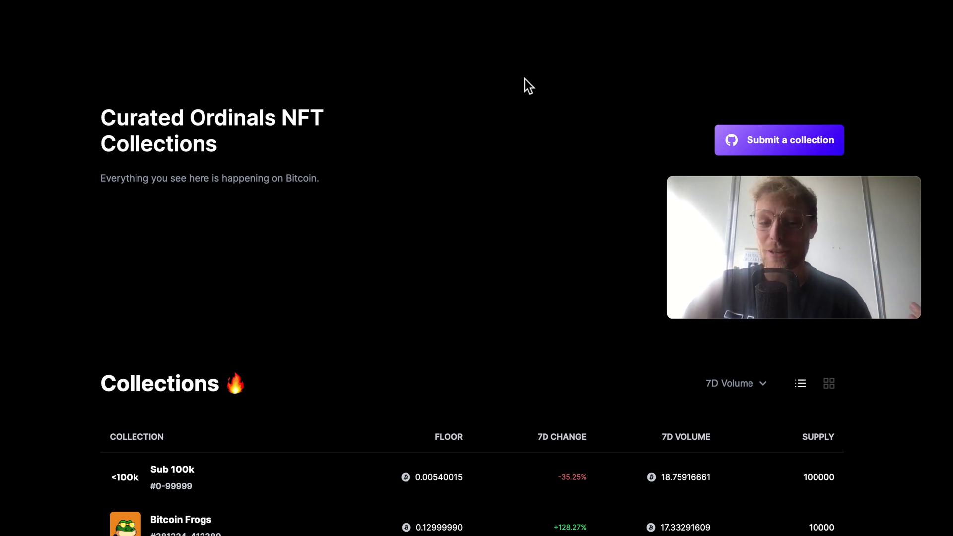
pyautogui.scroll(-5, 524, 79)
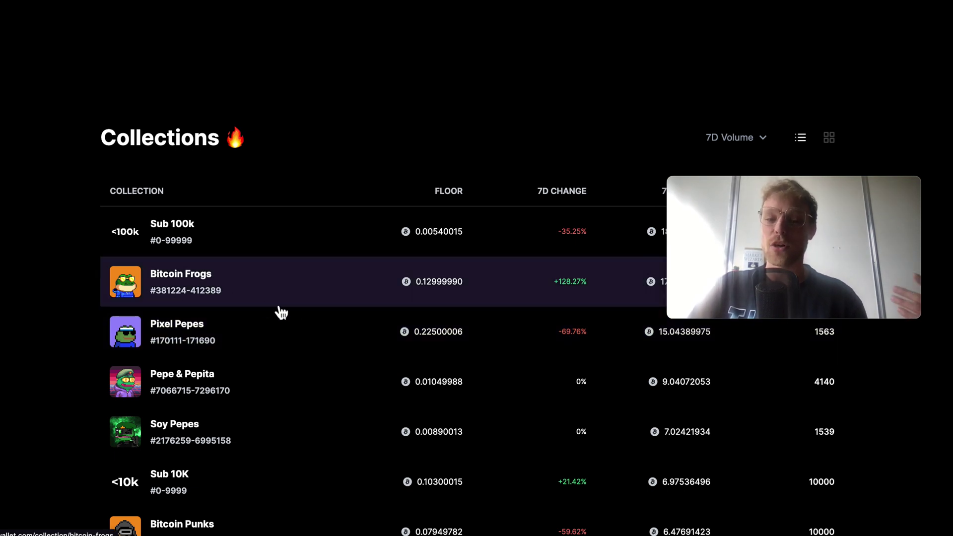
pyautogui.scroll(-1, 303, 306)
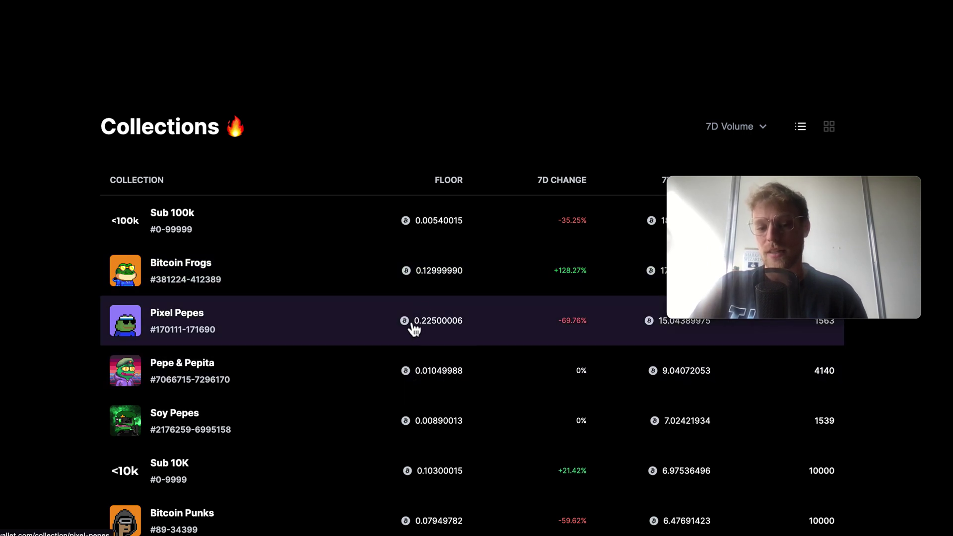
pyautogui.scroll(-2, 340, 329)
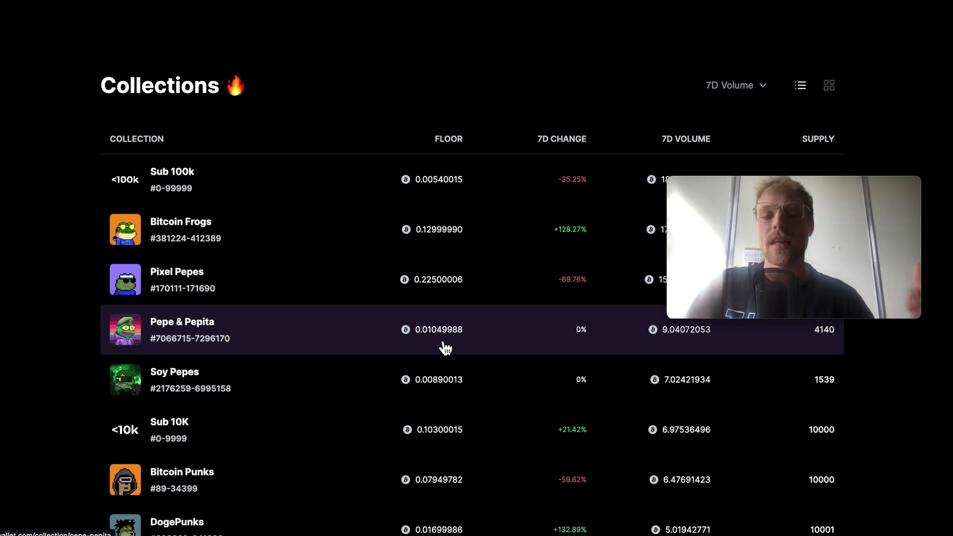
pyautogui.scroll(-1, 432, 350)
pyautogui.scroll(-1, 432, 350)
pyautogui.scroll(-1, 408, 371)
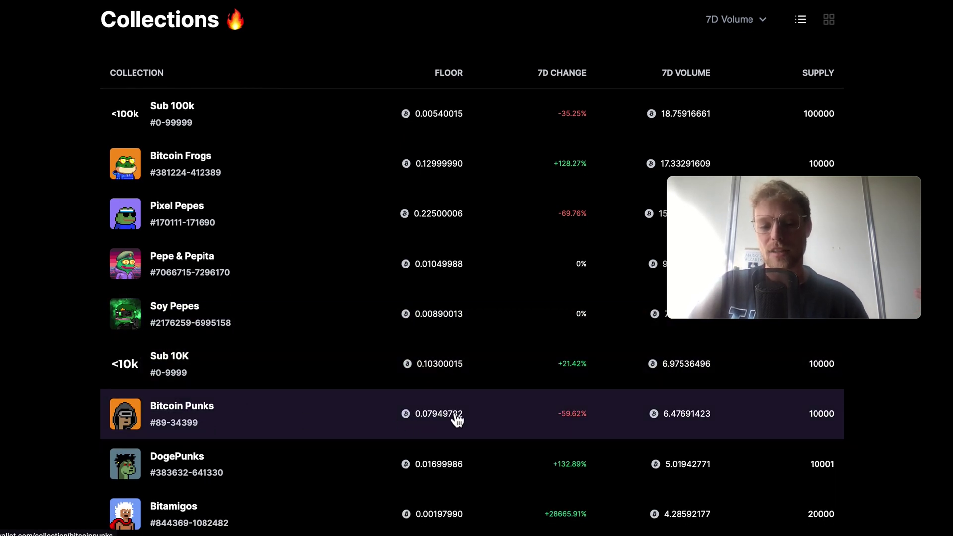
pyautogui.scroll(-2, 338, 387)
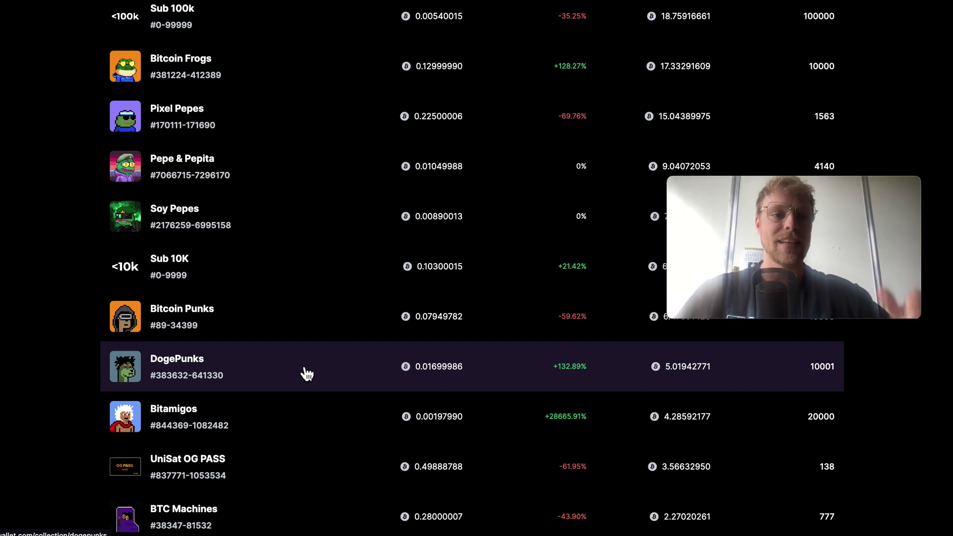
pyautogui.scroll(-10, 324, 376)
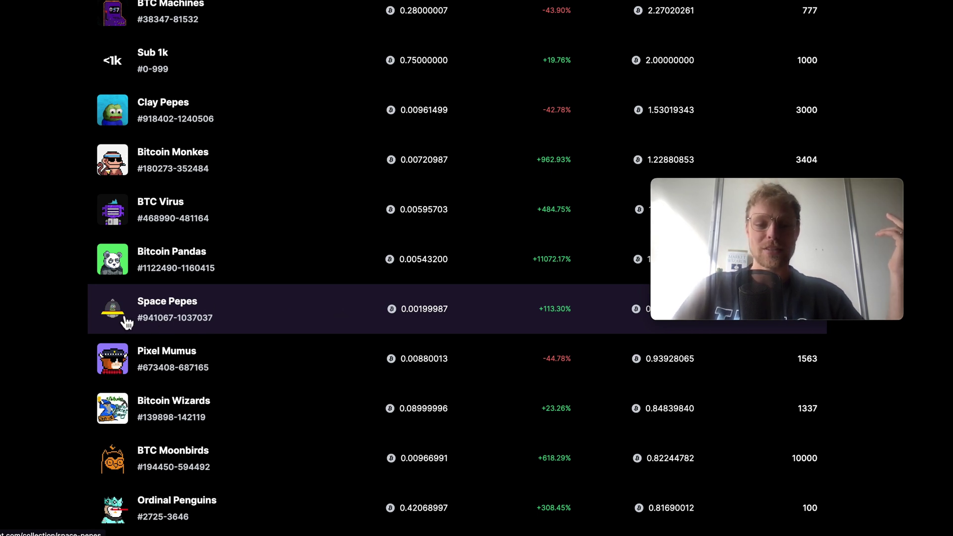
pyautogui.click(334, 326)
# Find Space Pepe #14670 in the Space Pepes grid and confirm its Buy now purchase.
pyautogui.moveTo(160, 79); pyautogui.dragTo(348, 143)
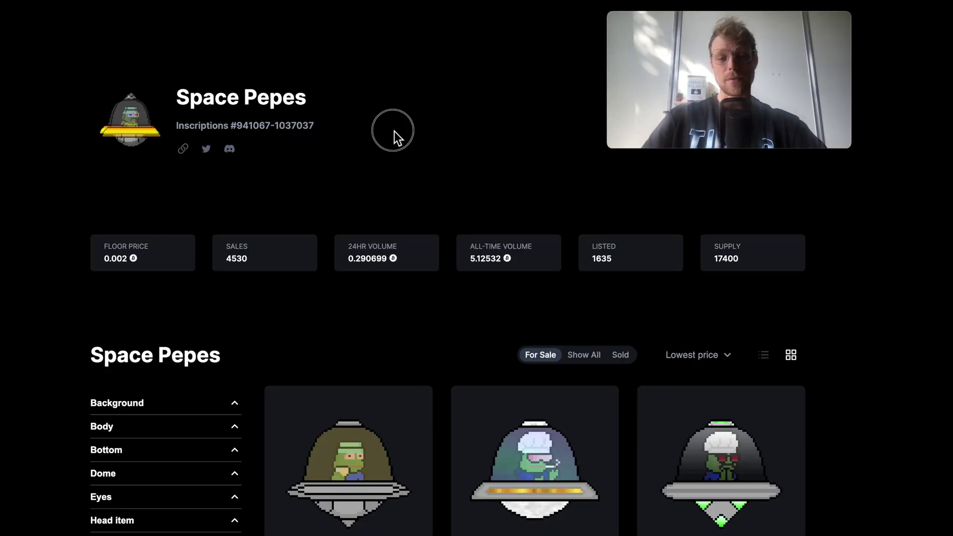
pyautogui.scroll(-3, 383, 157)
pyautogui.scroll(-3, 382, 157)
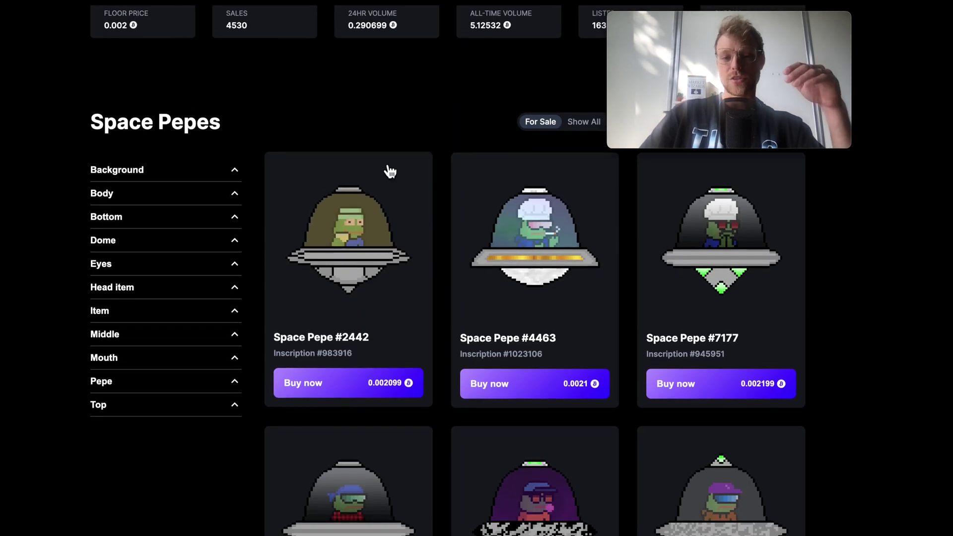
pyautogui.scroll(-15, 436, 212)
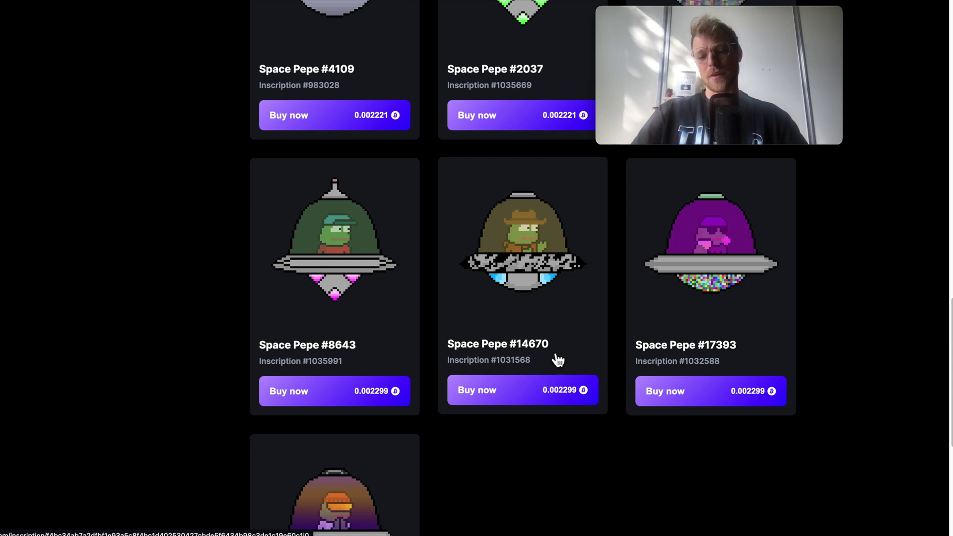
pyautogui.click(560, 400)
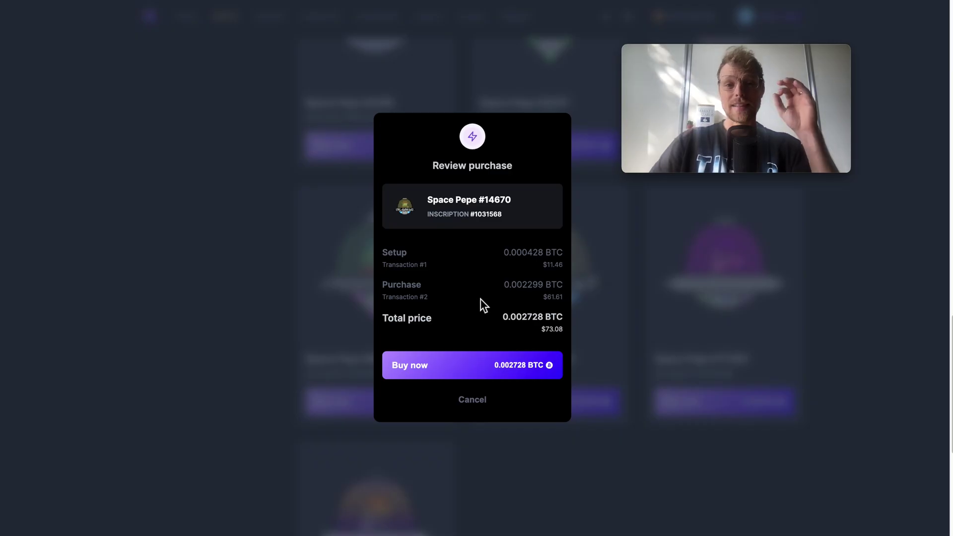
pyautogui.click(487, 371)
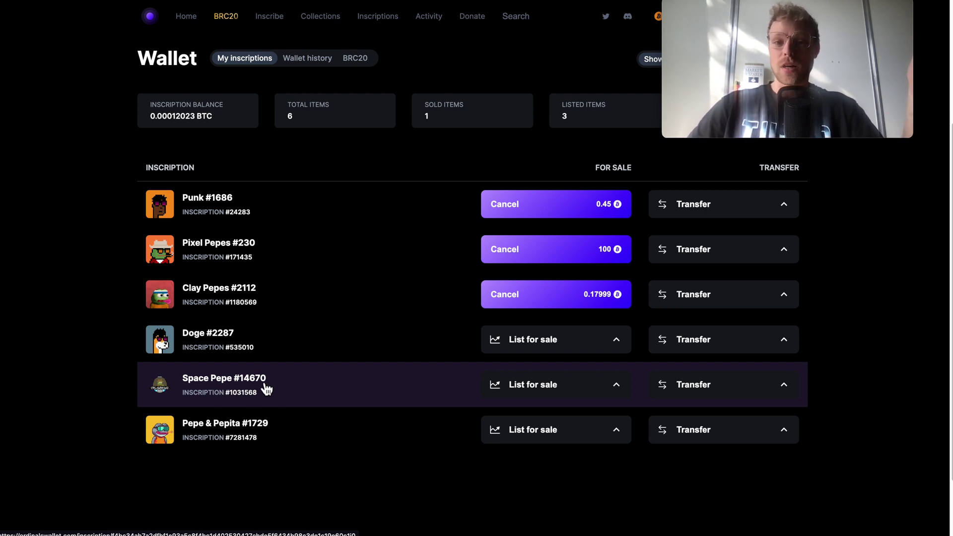
# List Space Pepe #14670 for sale at 0.1 BTC, confirm, and return to the wallet.
pyautogui.click(570, 390)
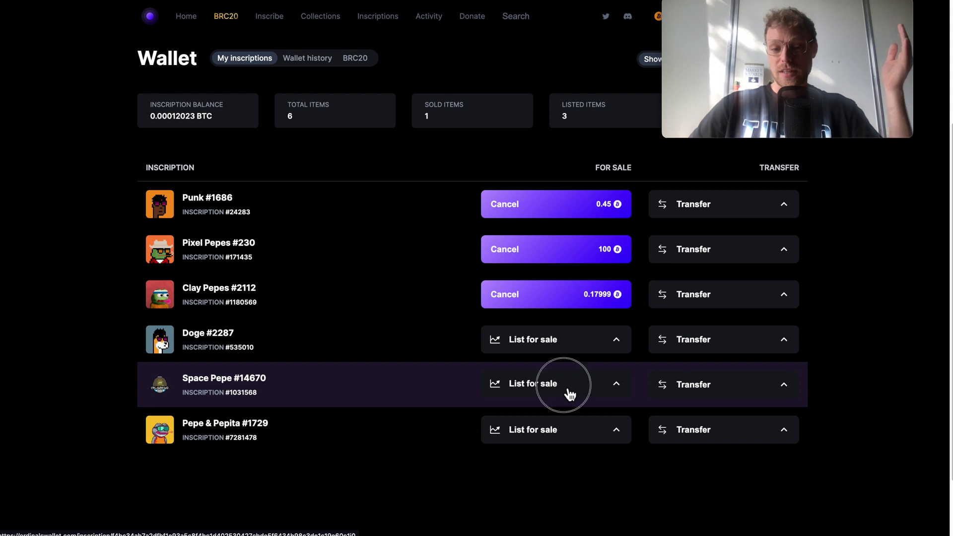
pyautogui.click(532, 432)
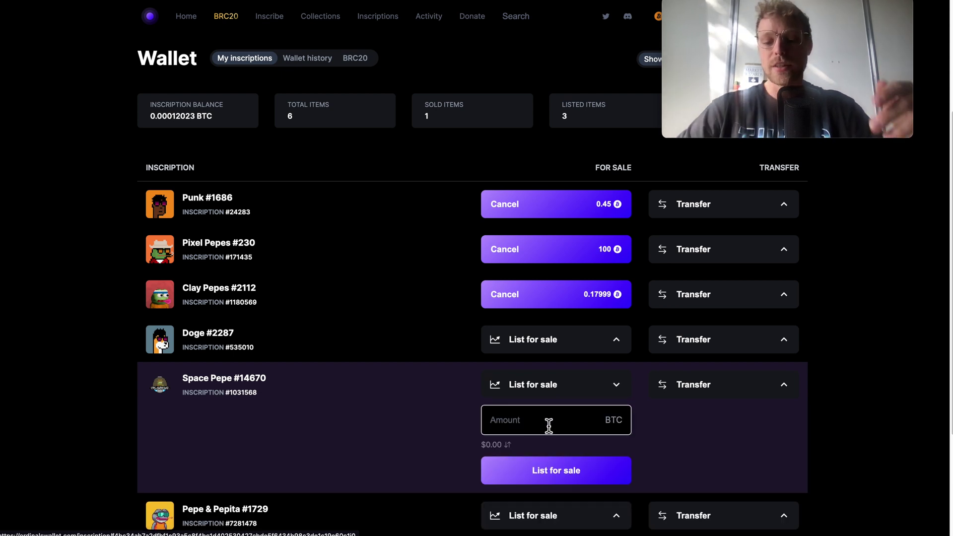
pyautogui.write('0.1')
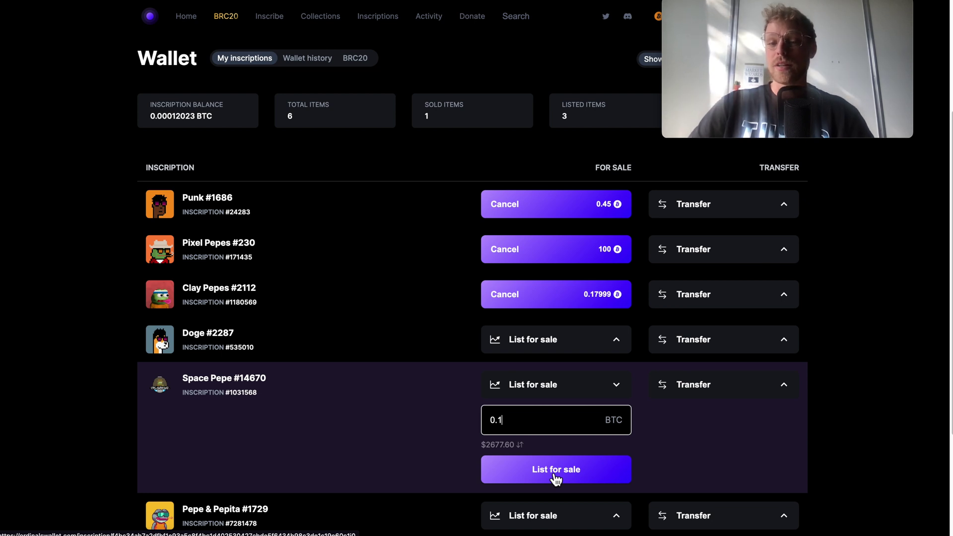
pyautogui.click(556, 471)
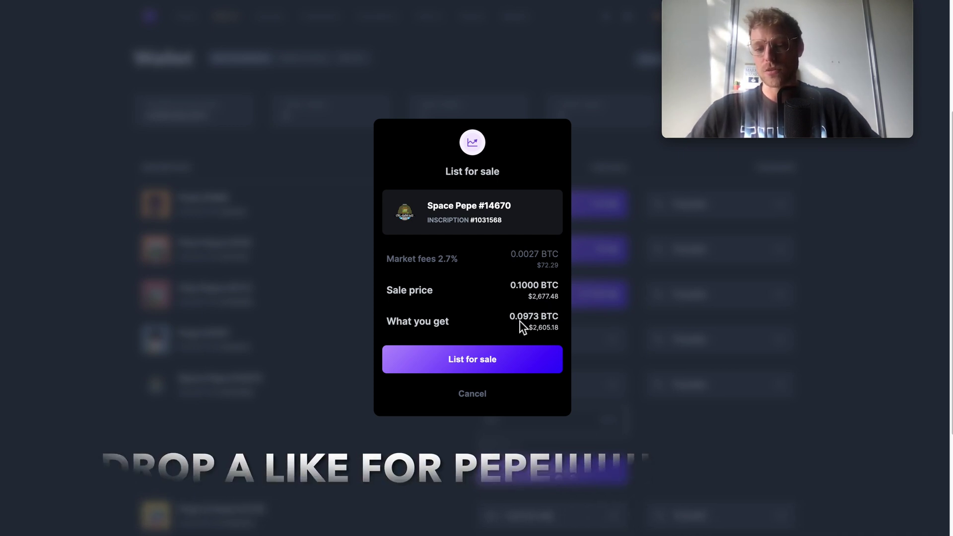
pyautogui.click(515, 364)
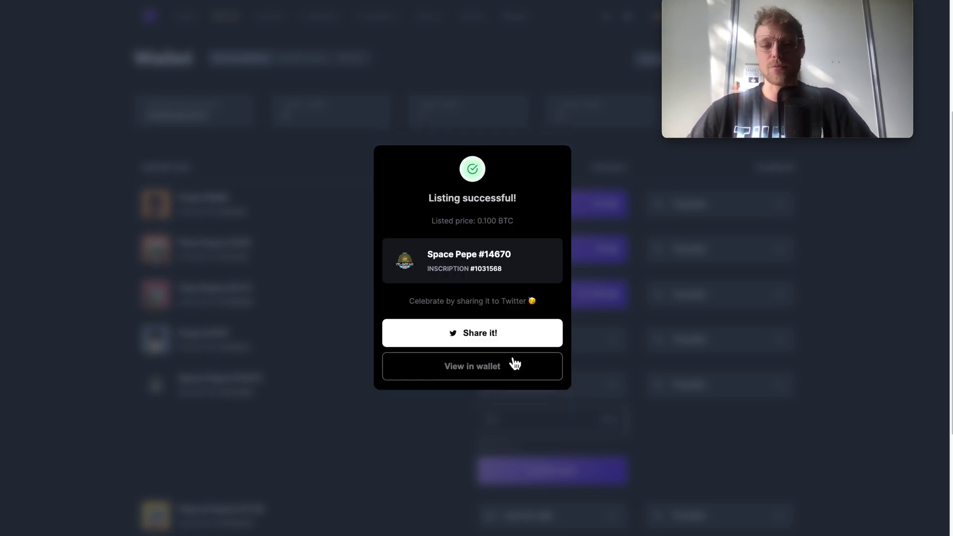
pyautogui.click(540, 86)
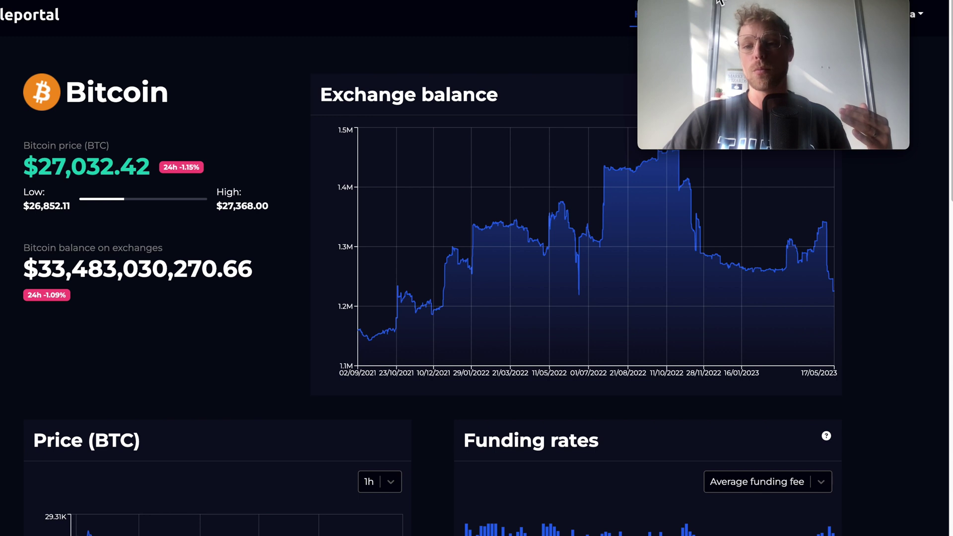
# Review the Whale Alerts minimum deposit requirement, then switch back to the Ordinals Wallet tab.
pyautogui.scroll(-1, 719, 3)
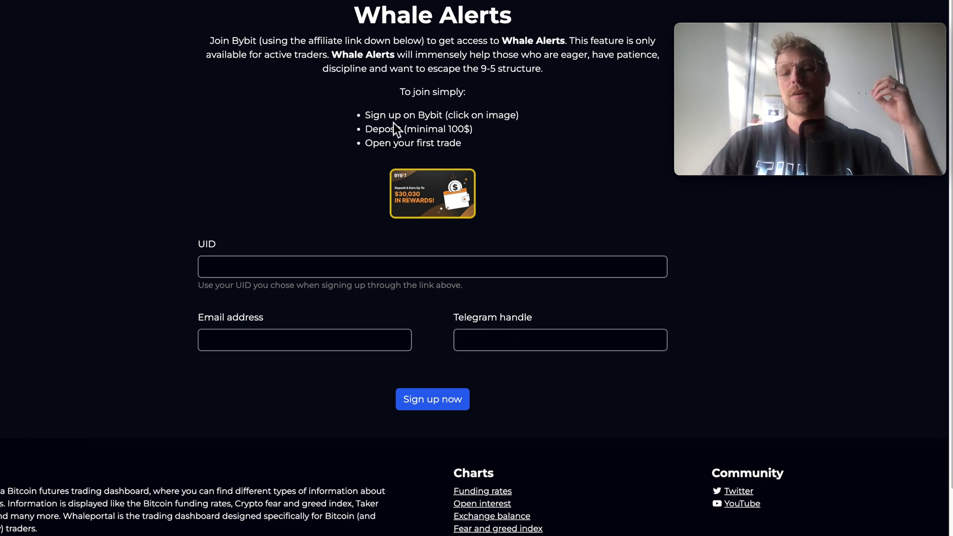
pyautogui.moveTo(402, 130); pyautogui.dragTo(492, 132)
pyautogui.click(500, 130)
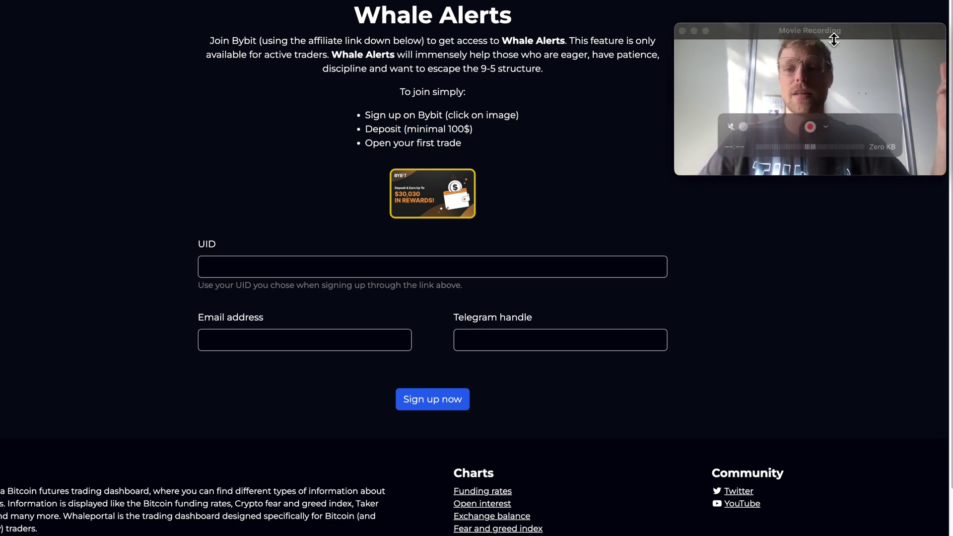
pyautogui.moveTo(831, 38); pyautogui.dragTo(797, 26)
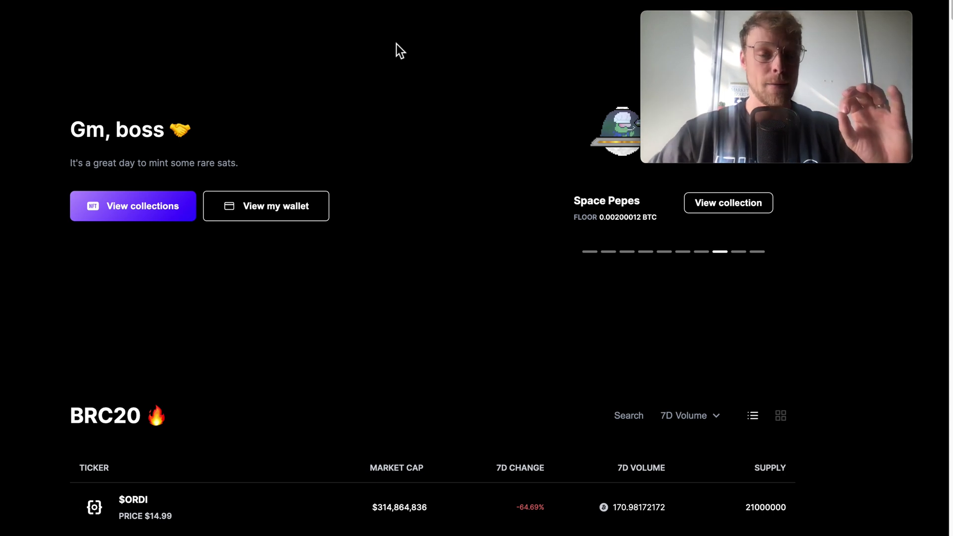
pyautogui.scroll(-5, 323, 192)
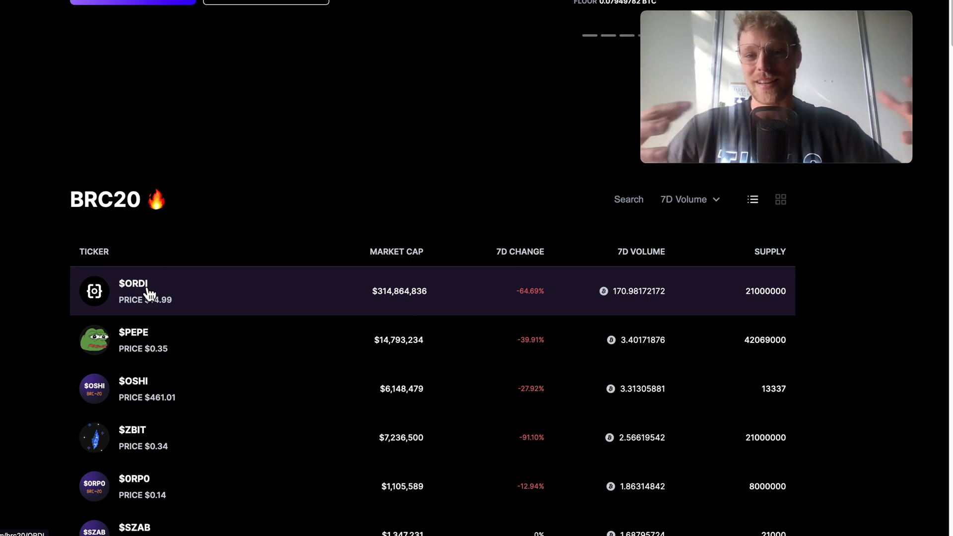
pyautogui.scroll(4, 150, 288)
pyautogui.scroll(-5, 150, 288)
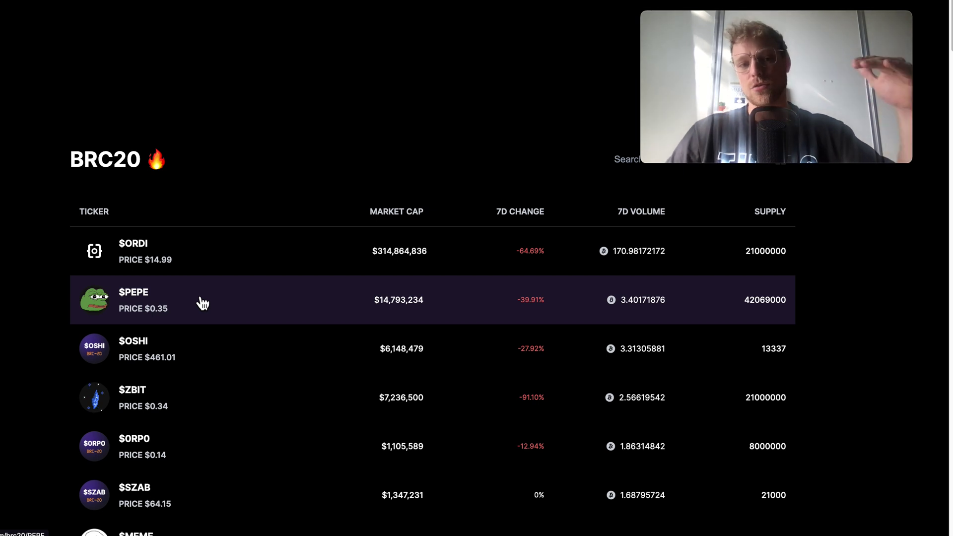
pyautogui.scroll(5, 202, 303)
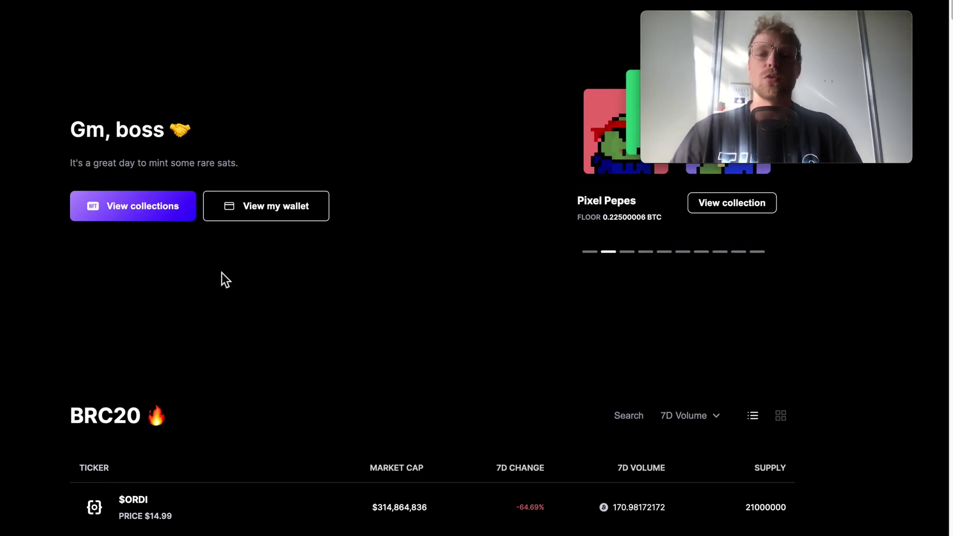